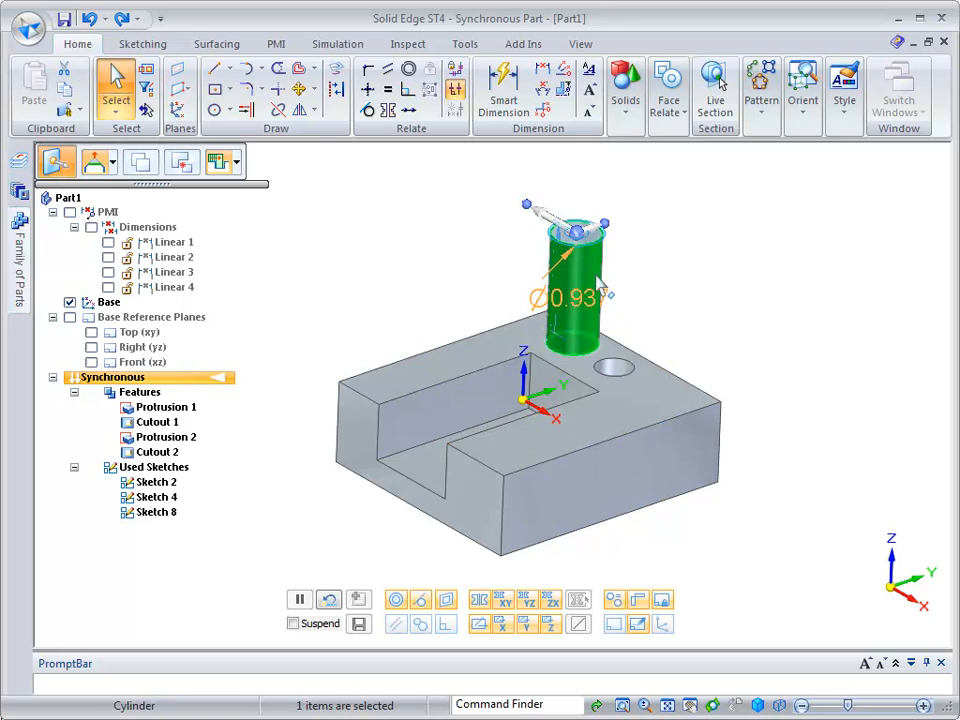
Step: Move the cylinder a short distance across the block's top face with Maintain Coplanar Axes Along X active, so the hole moves with it
middle_click_drag(573, 235, 615, 245)
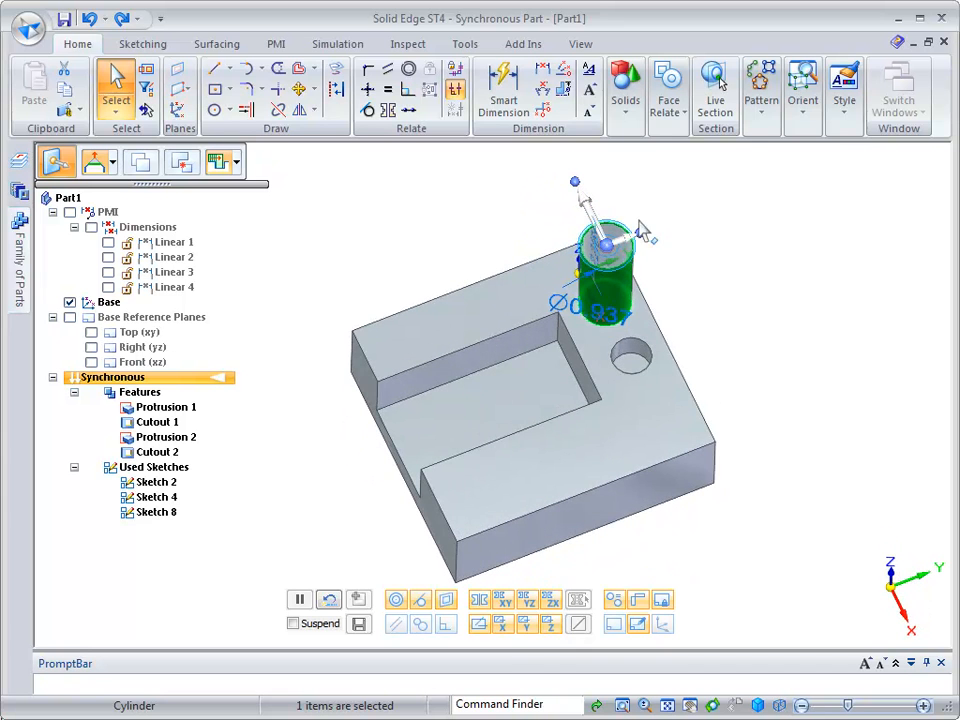
scroll(585, 245, "up", 5)
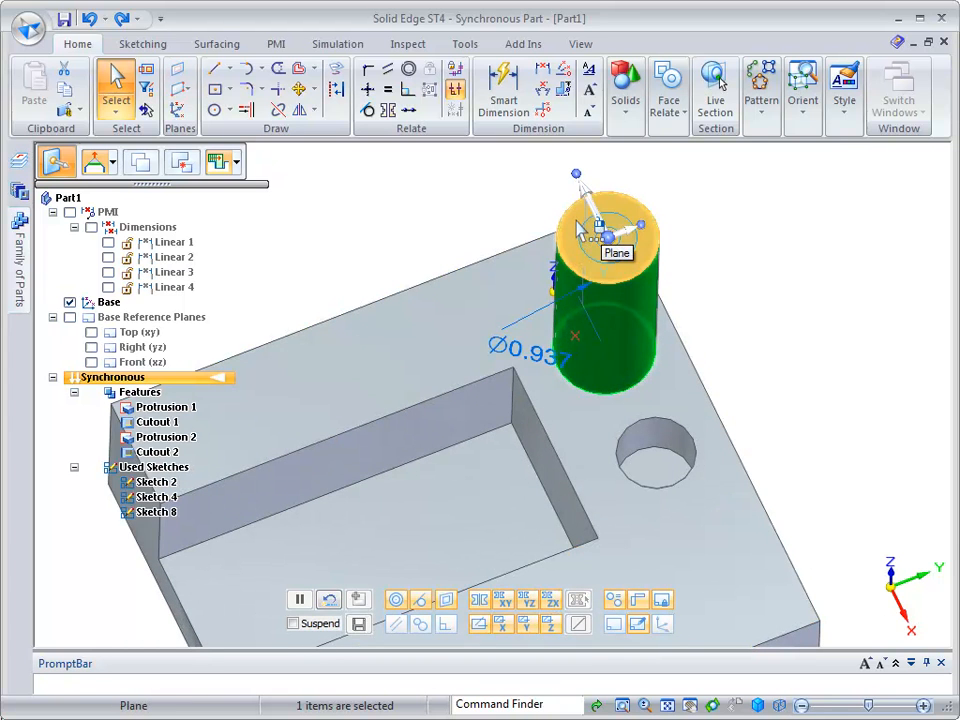
left_click(590, 232)
key("Escape")
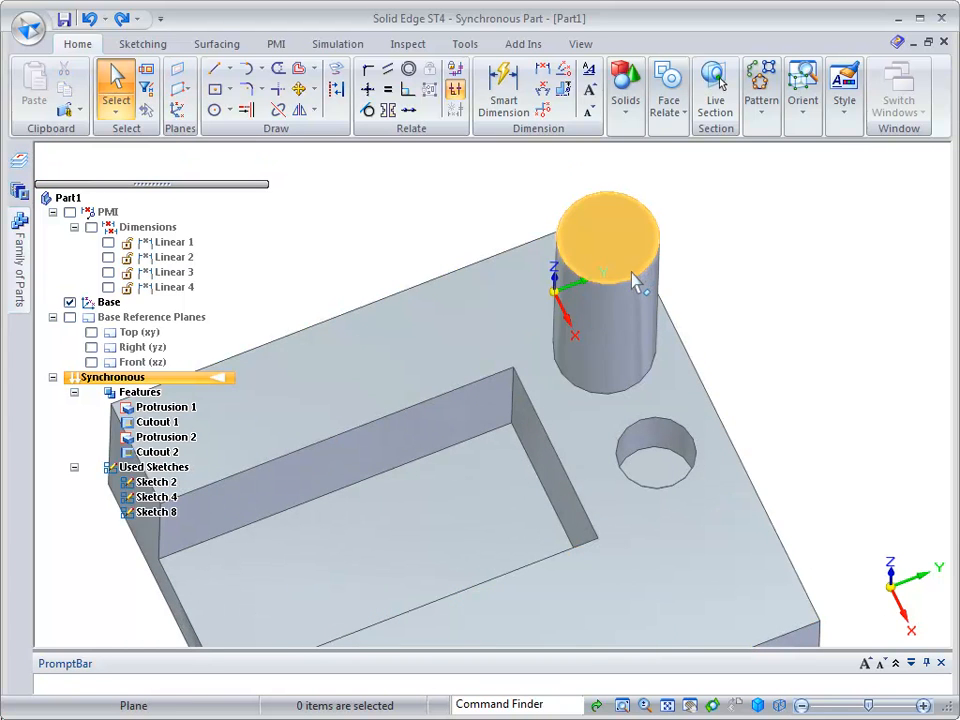
left_click(636, 310)
mouse_move(591, 245)
left_mouse_down()
mouse_move(617, 261)
mouse_move(621, 253)
mouse_move(646, 330)
mouse_move(612, 262)
mouse_move(462, 236)
mouse_move(498, 219)
mouse_move(650, 272)
mouse_move(625, 228)
mouse_move(594, 222)
mouse_move(600, 234)
mouse_move(598, 224)
left_mouse_up()
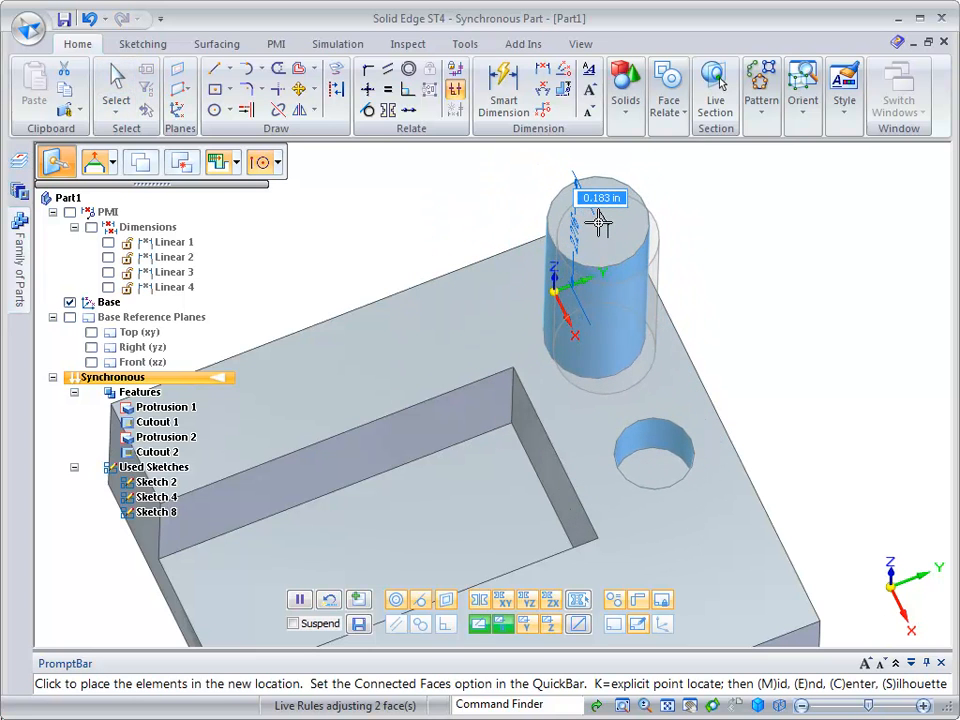
left_click_drag(598, 224, 503, 633)
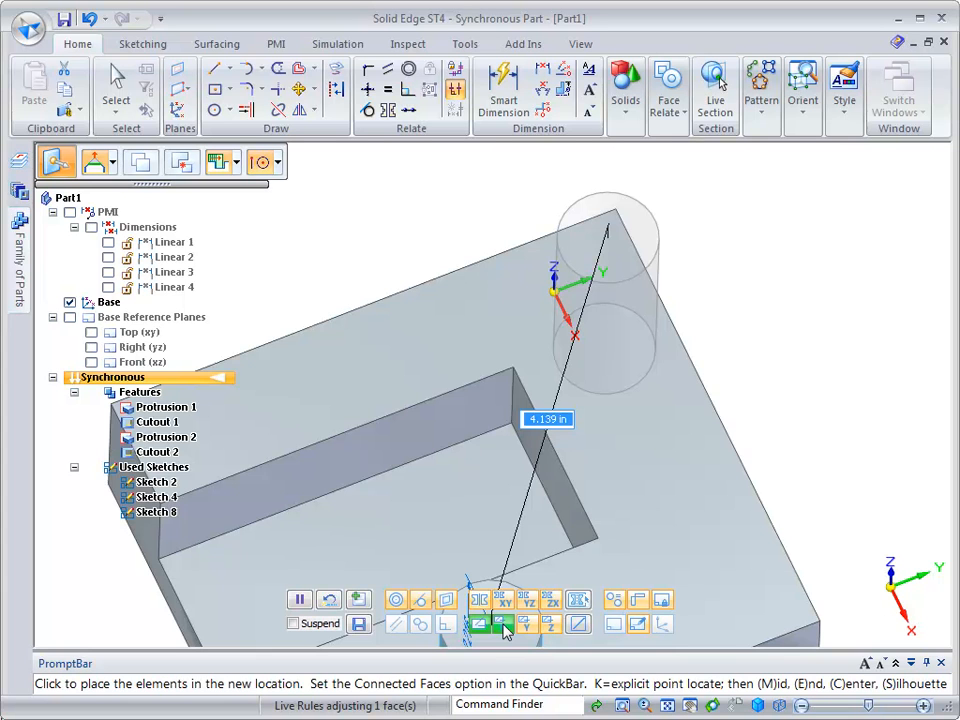
left_click_drag(505, 630, 587, 267)
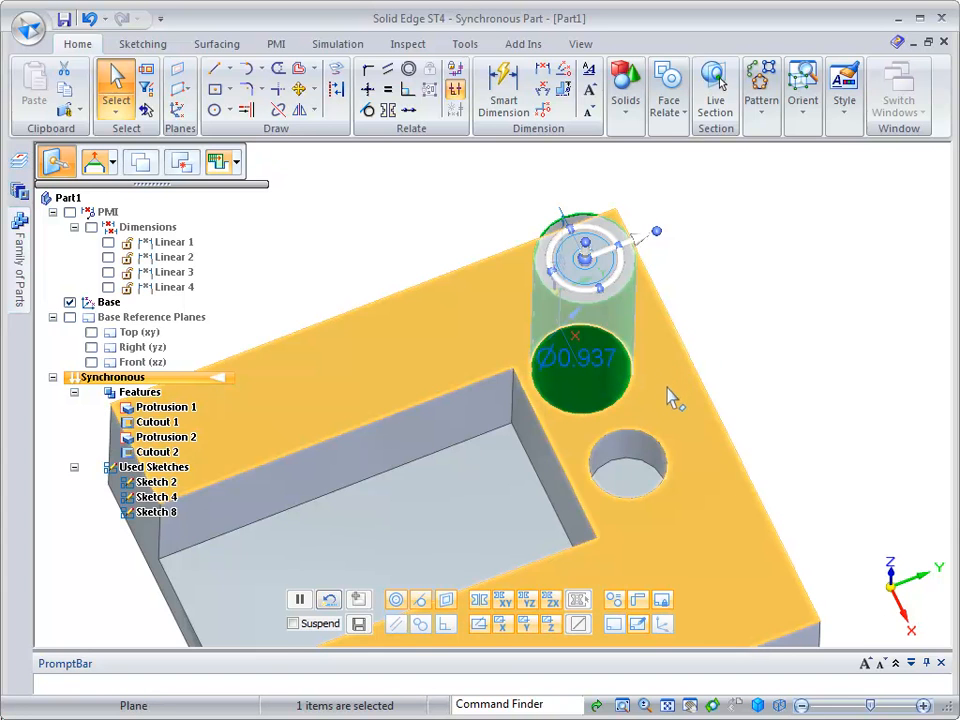
Step: Move the cylinder independently of the hole by turning off Maintain Coplanar Axes Along X during the move
left_click(750, 340)
left_click(628, 350)
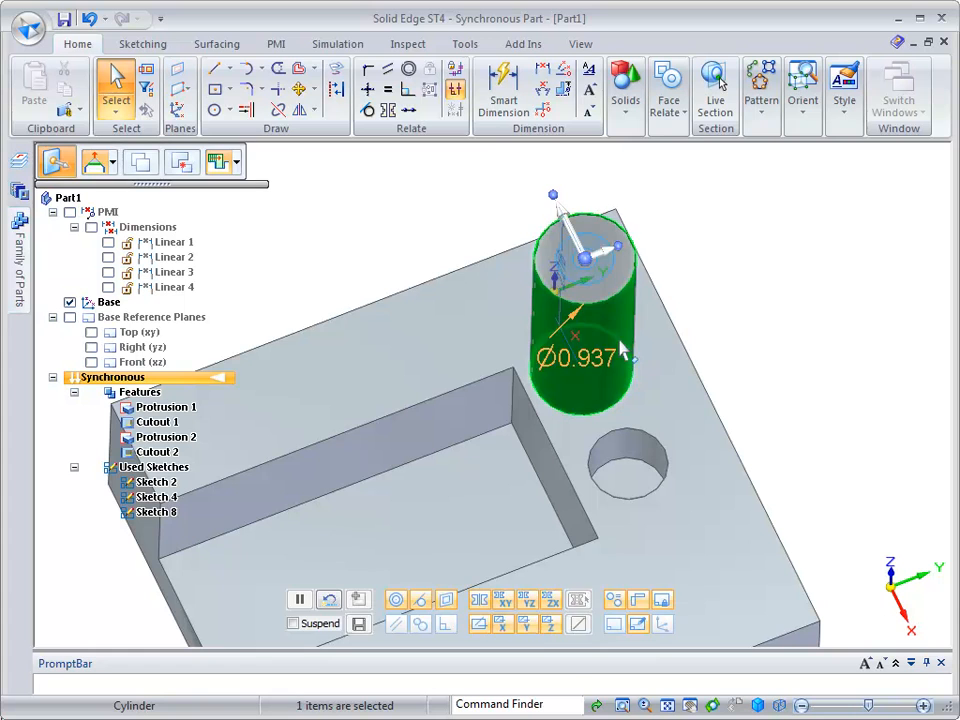
left_click(580, 268)
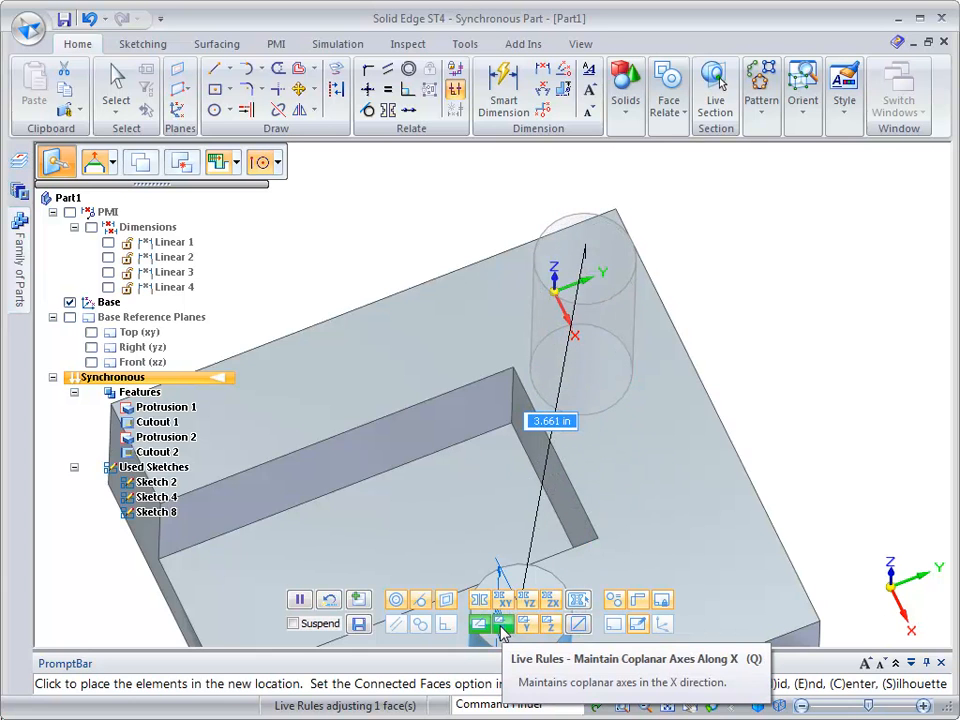
left_click(502, 624)
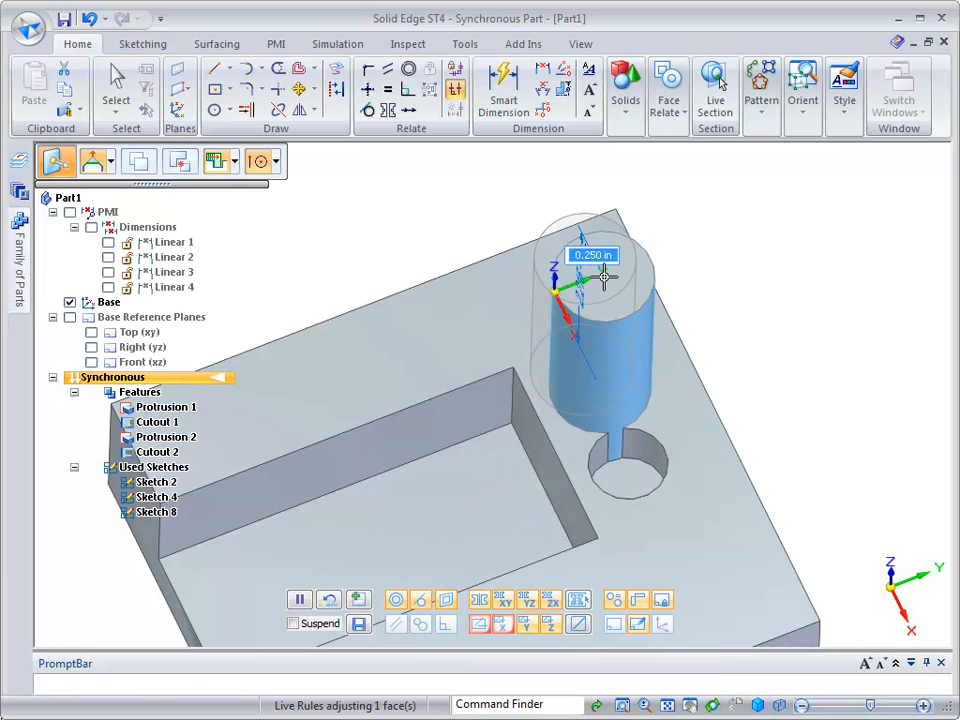
left_click(573, 242)
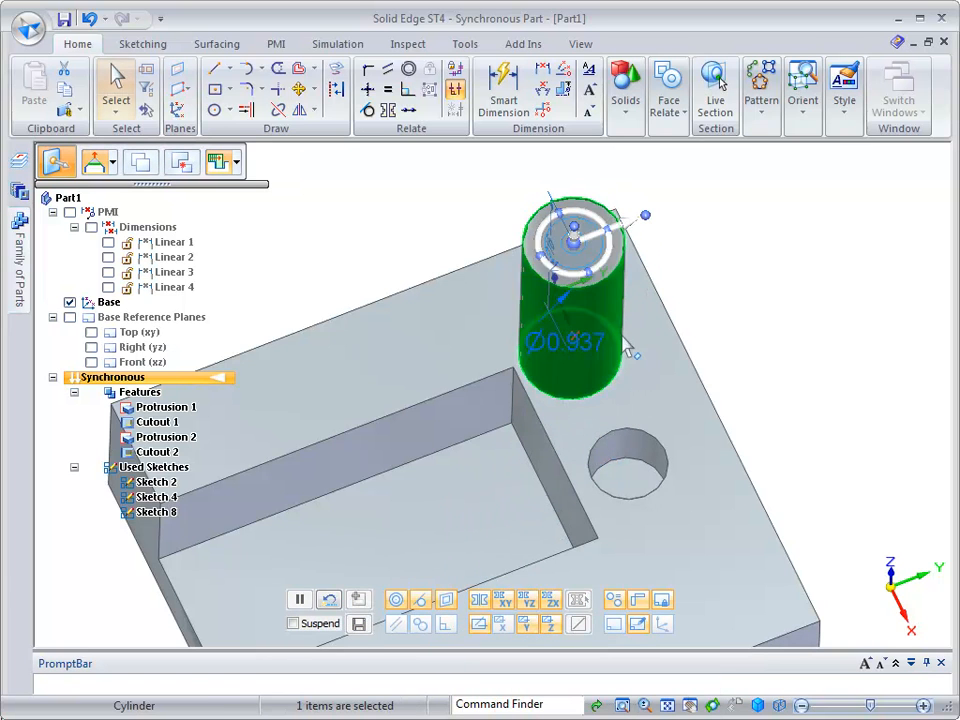
left_click(756, 332)
Step: Start a Tangent face relationship and examine its Extend/Trim, Select Set Priority and Single Align option choices
key("ctrl+i")
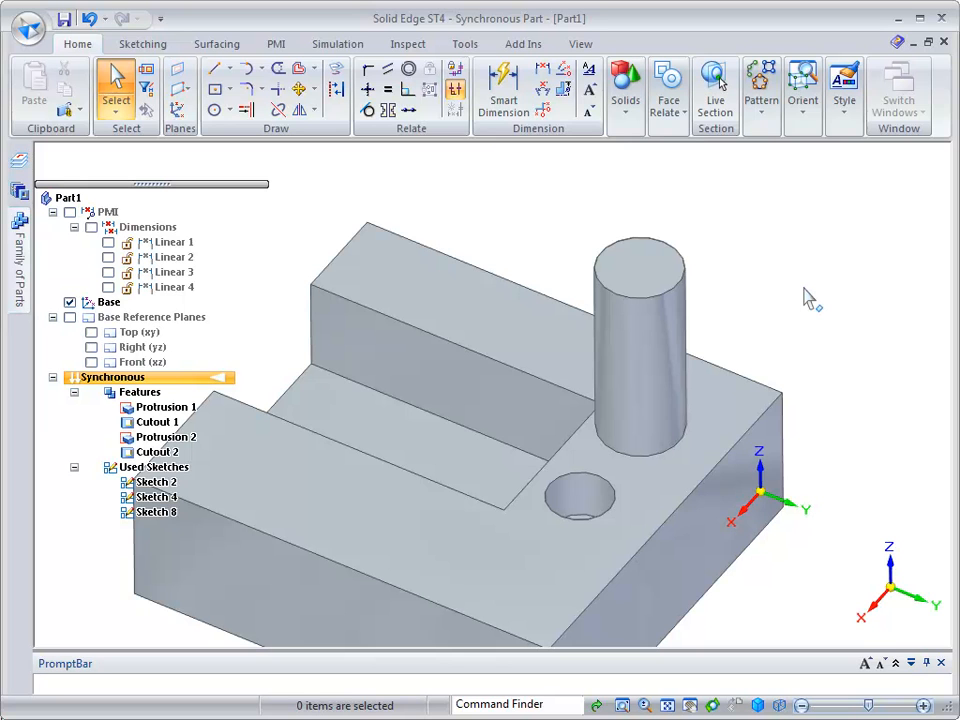
middle_click_drag(699, 207, 805, 255)
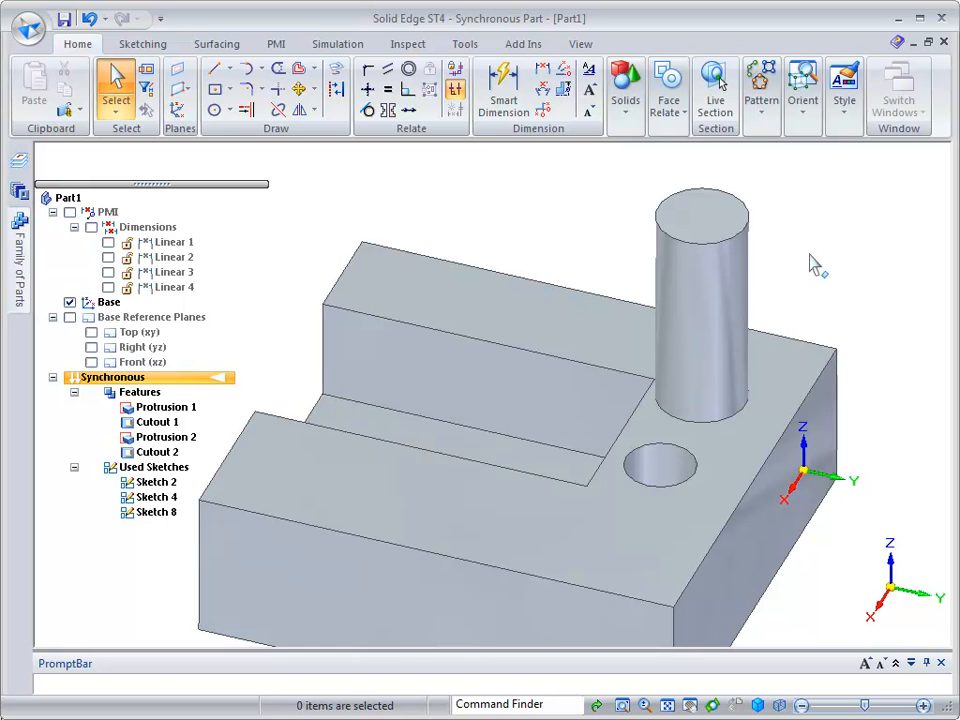
middle_click_drag(810, 266, 797, 199)
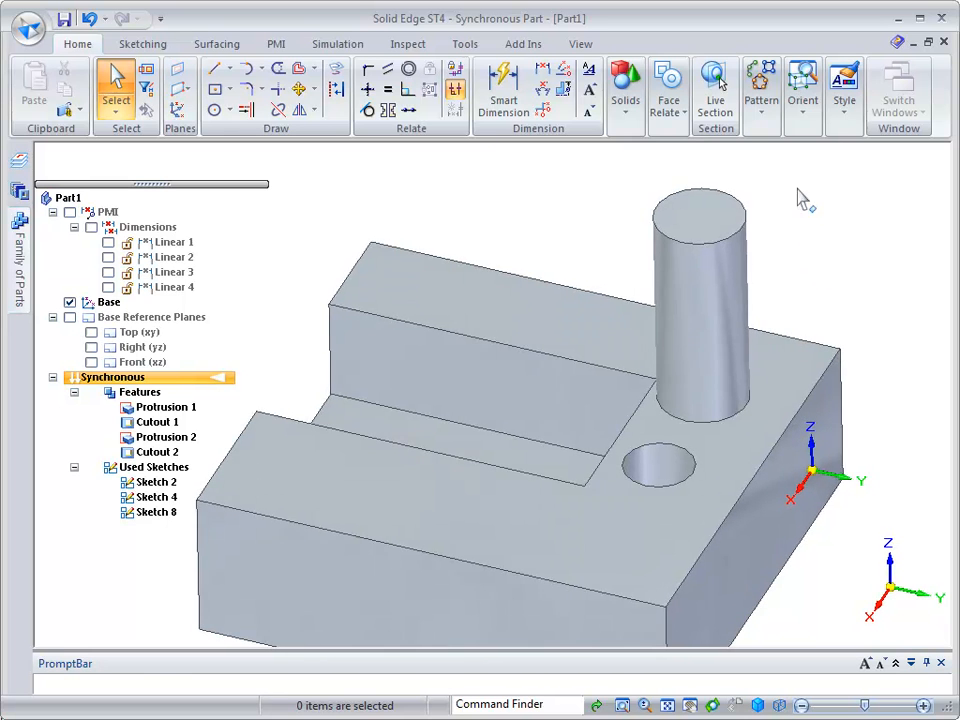
left_click(683, 112)
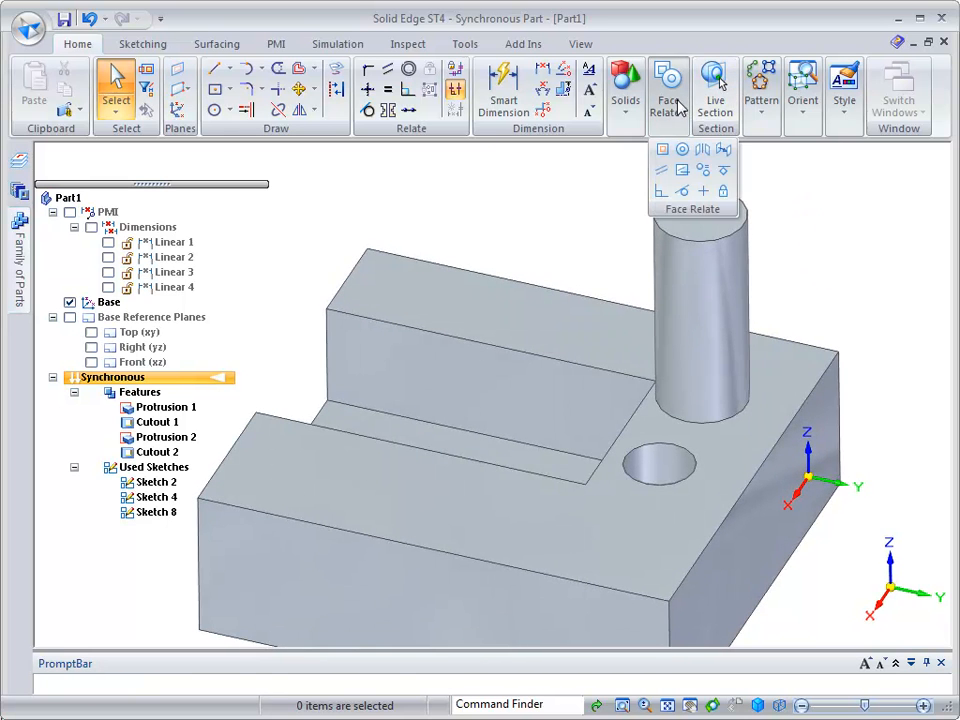
left_click(683, 193)
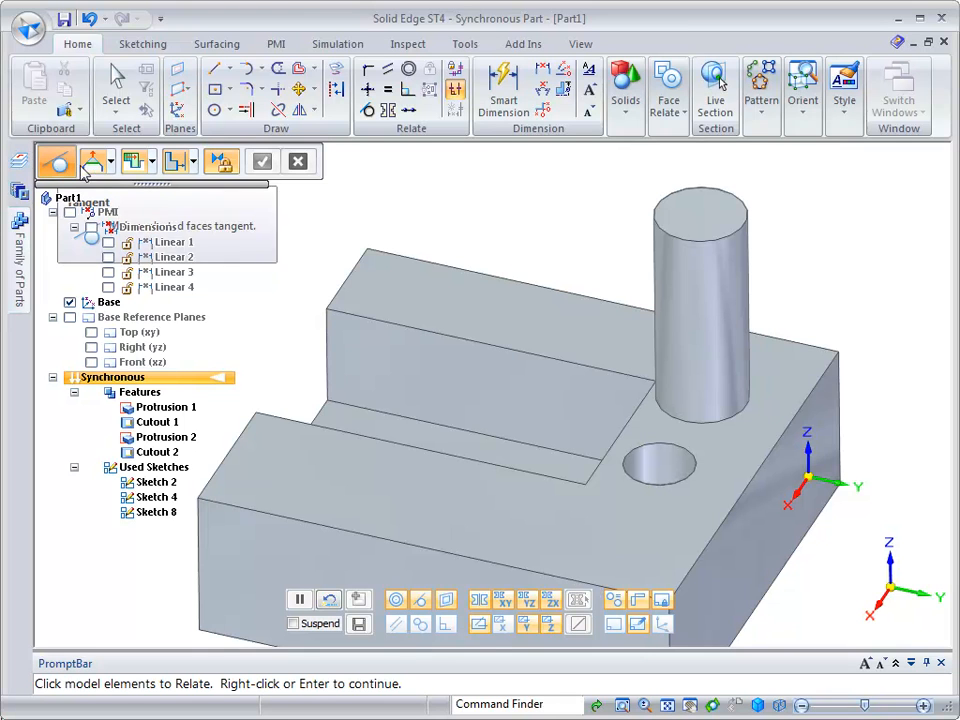
left_click(111, 163)
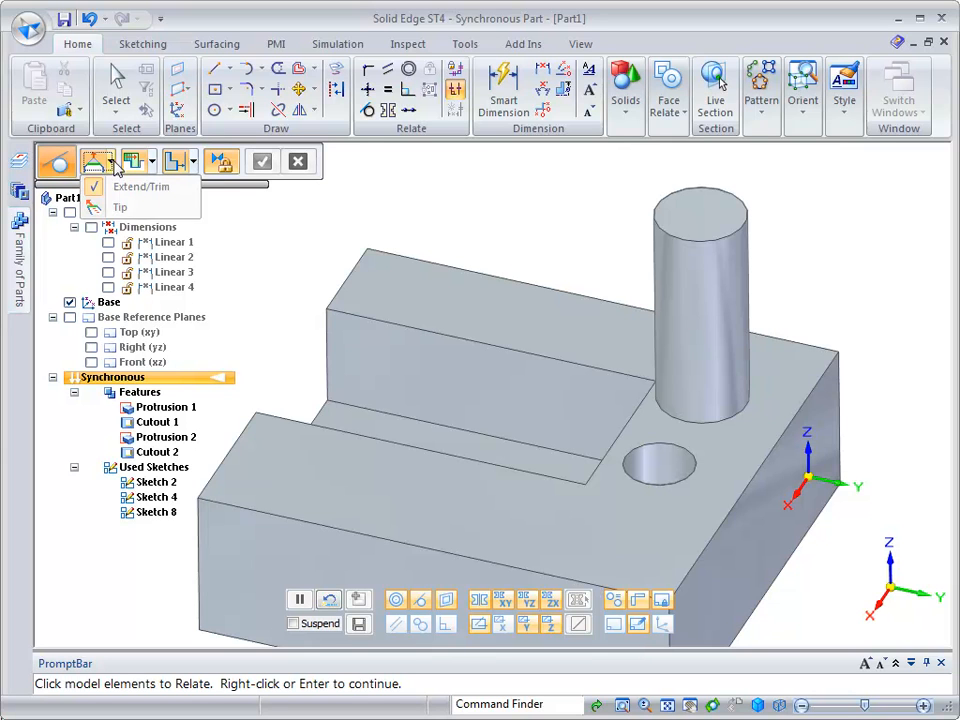
left_click(153, 164)
left_click(153, 164)
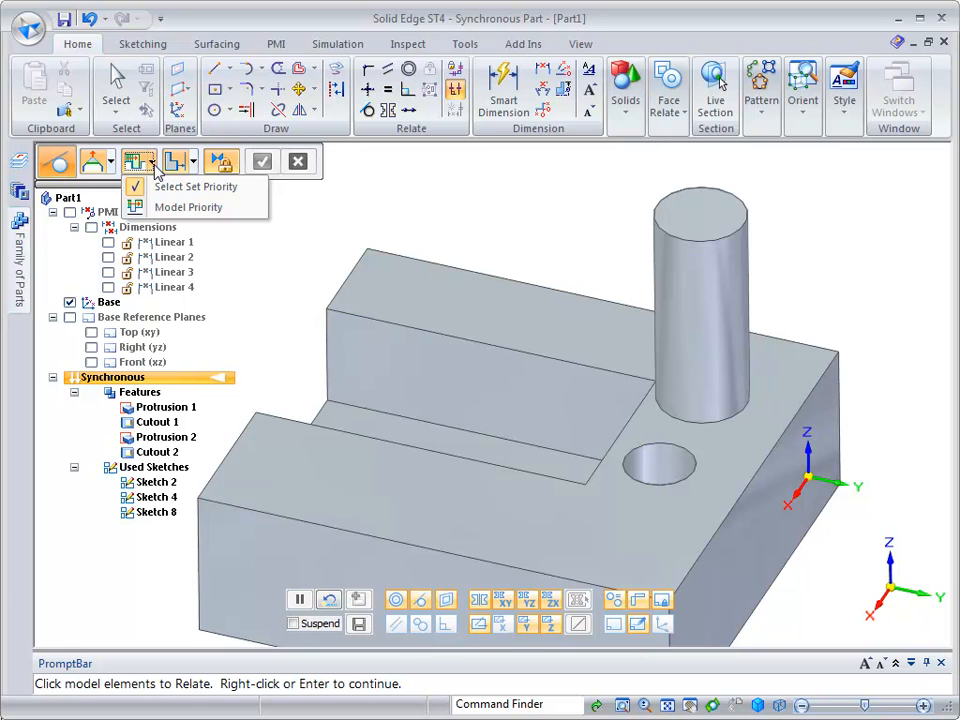
left_click(194, 163)
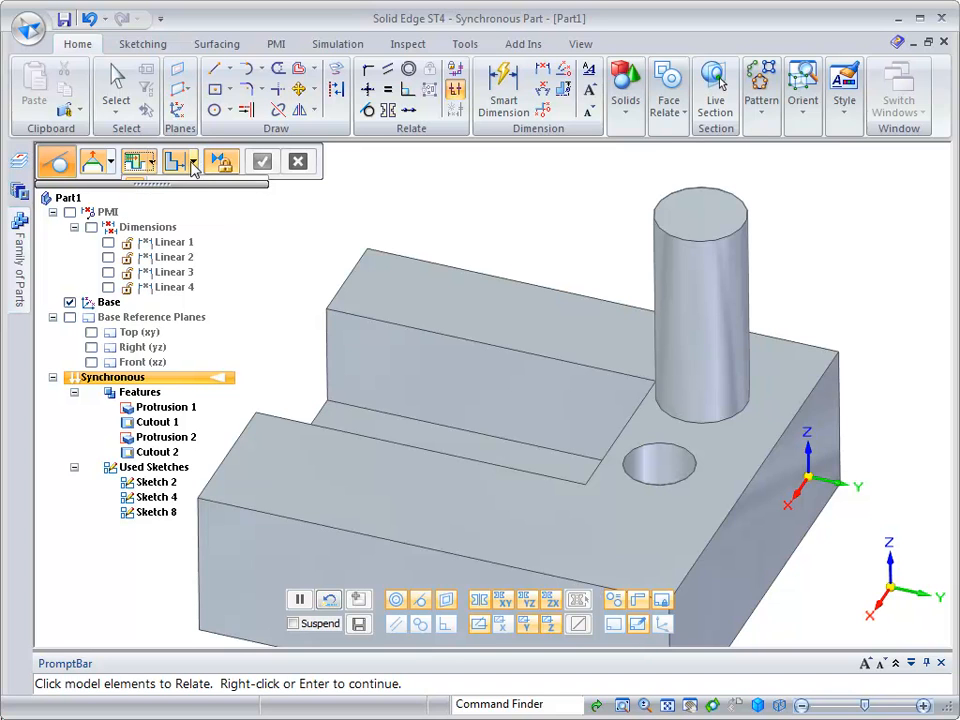
left_click(193, 163)
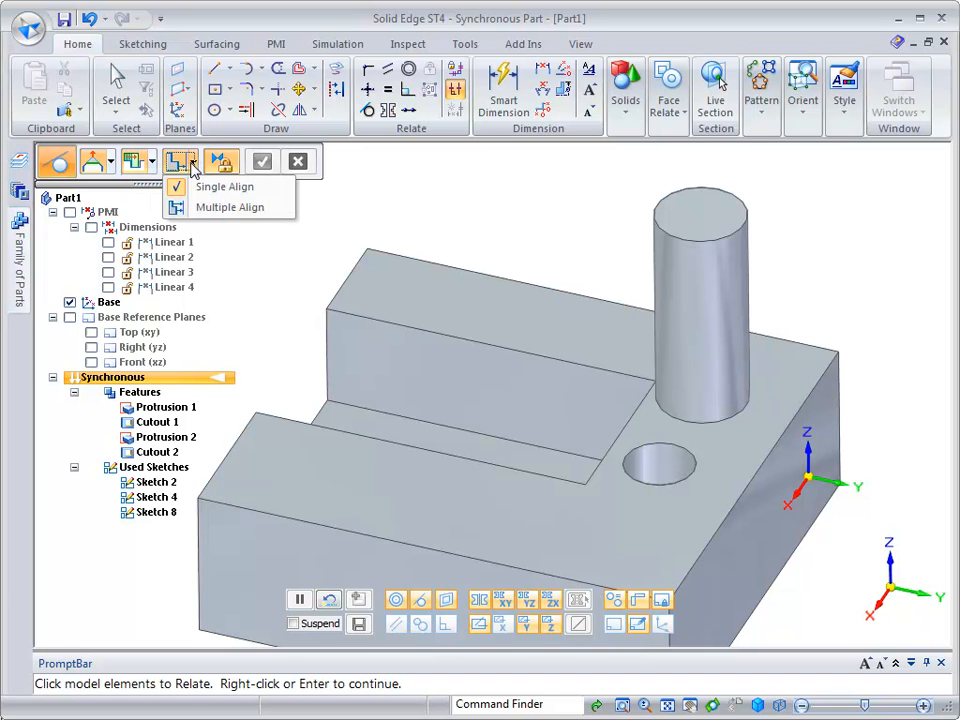
left_click(192, 164)
left_click(192, 164)
left_click(200, 160)
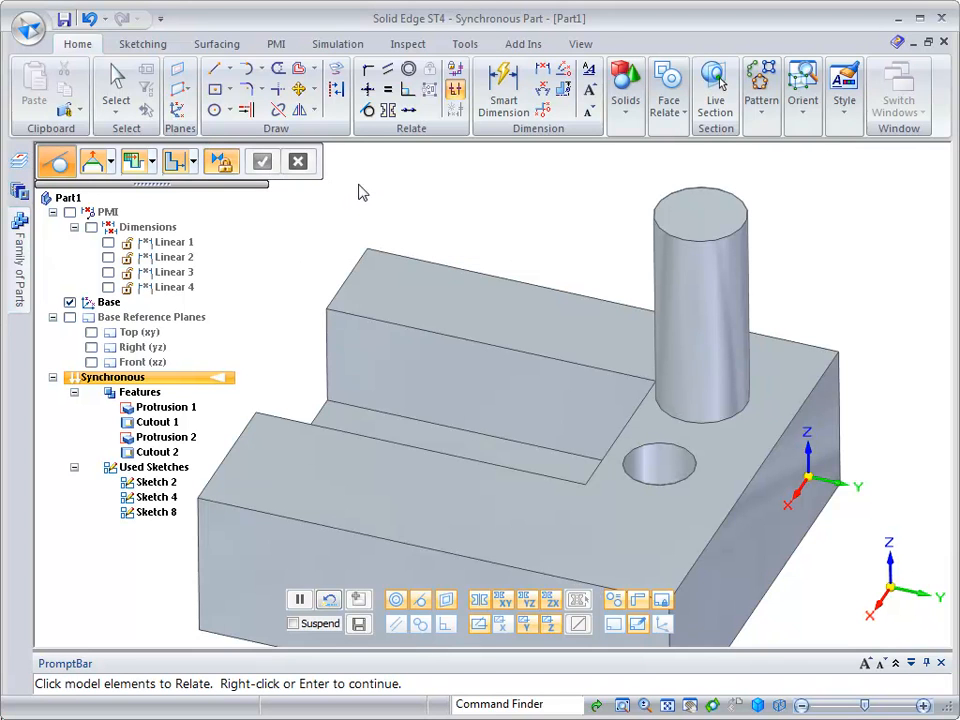
Step: Make the cylinder's face tangent to the block's end face near the base coordinate system, and accept the relationship
middle_click_drag(436, 213, 712, 395)
left_click(729, 360)
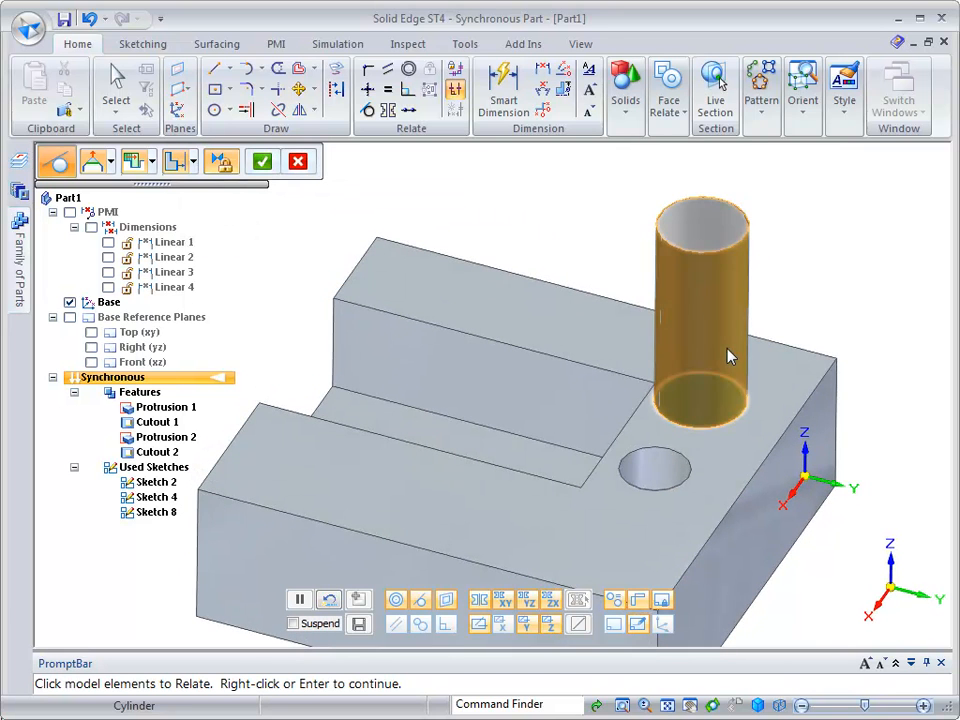
right_click(850, 273)
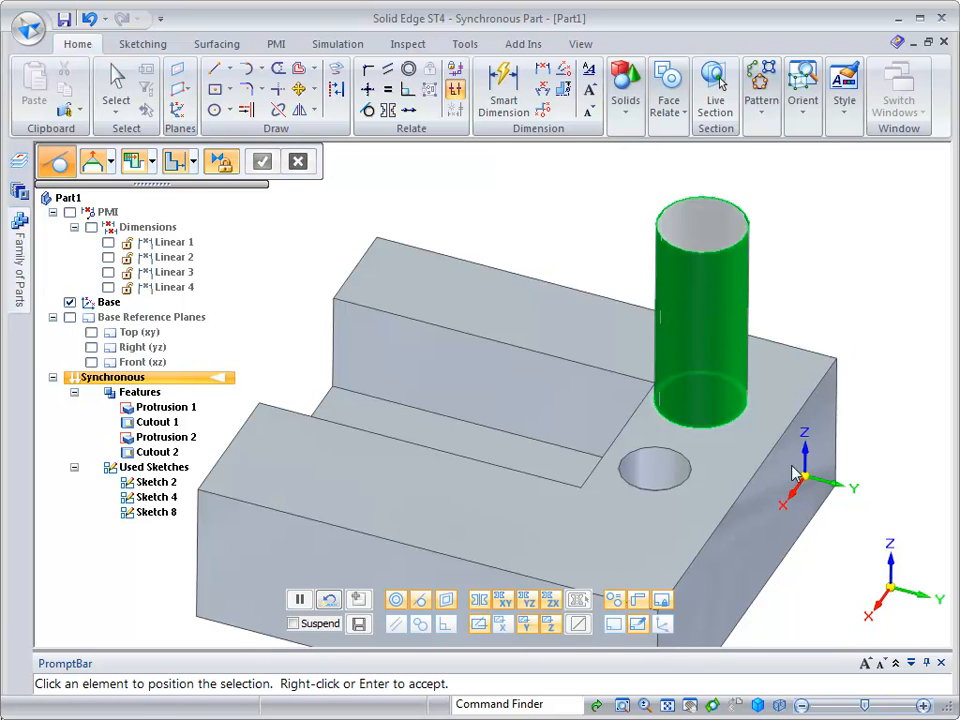
left_click(750, 532)
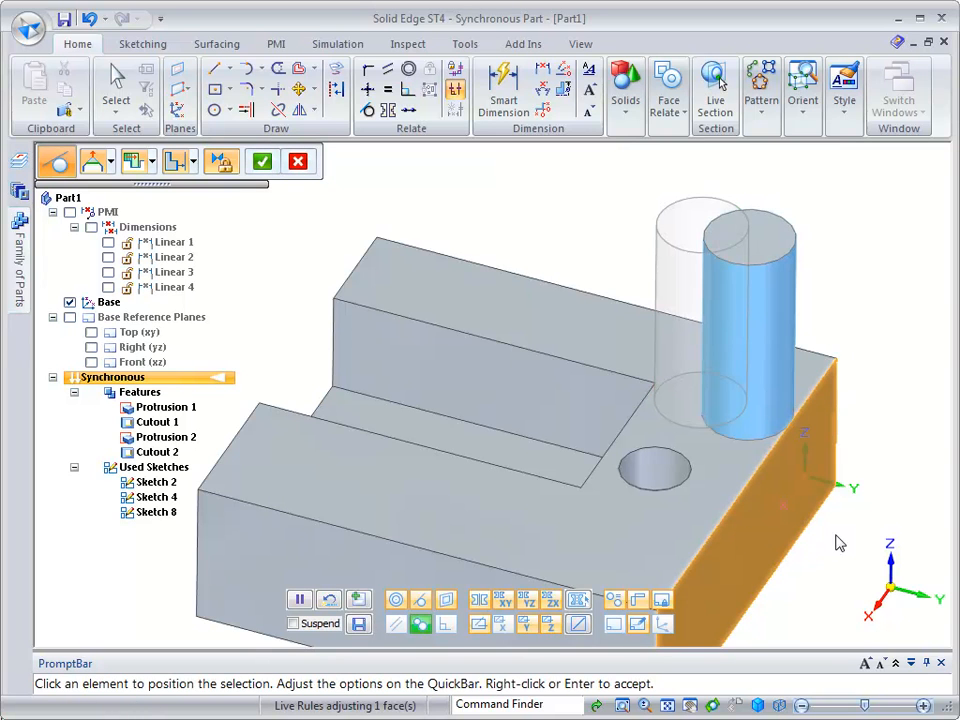
left_click(263, 162)
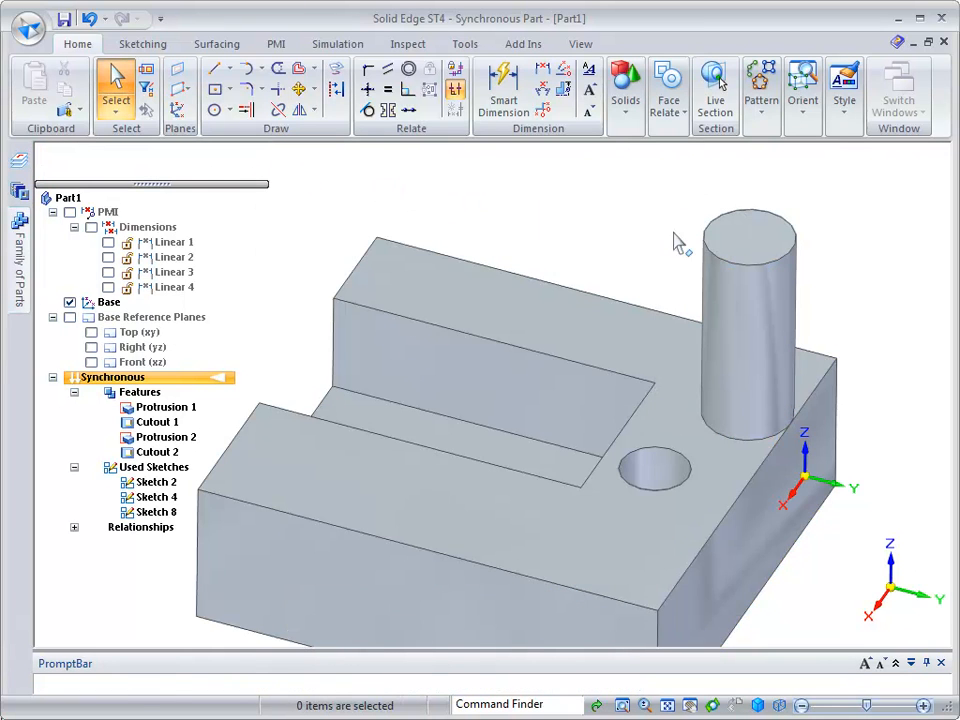
Step: Move the cylinder a short distance outward along Y to test its tangent relationship with the block's end face
middle_click_drag(677, 233, 722, 298)
left_click(726, 308)
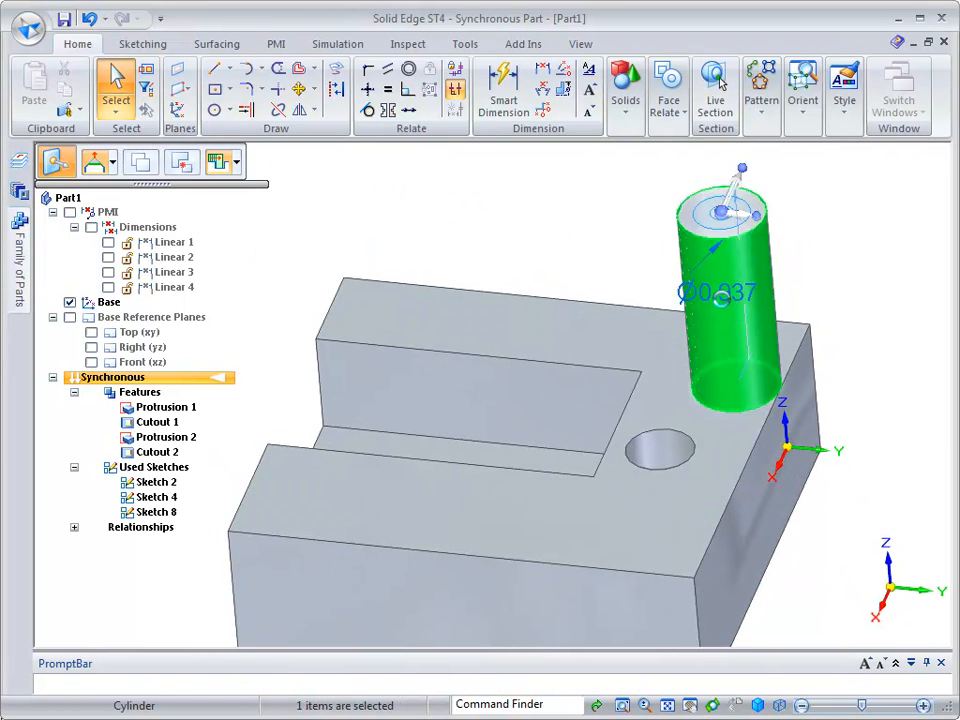
left_click(720, 213)
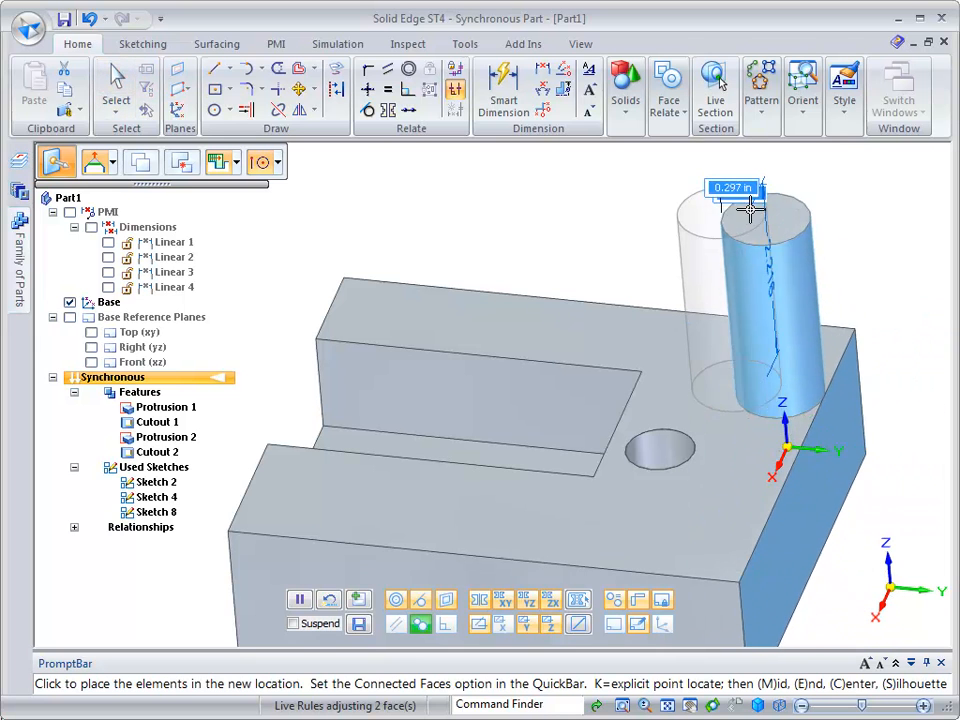
left_click(735, 220)
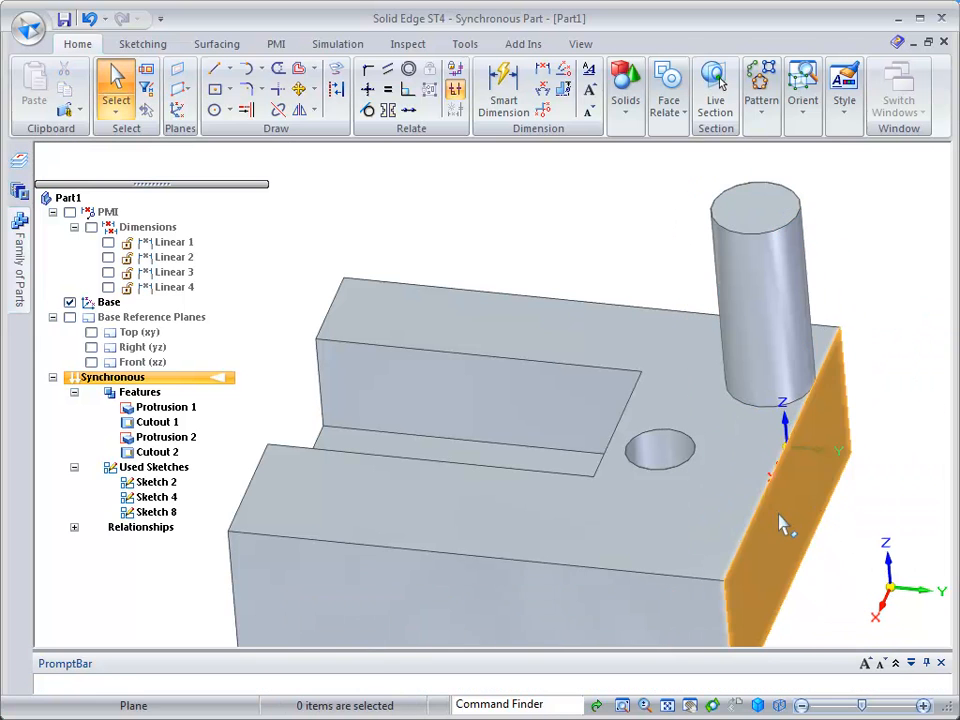
Step: Move the block's tangent end face inward along Y toward the slot to test the relationship from the planar side
left_click(782, 527)
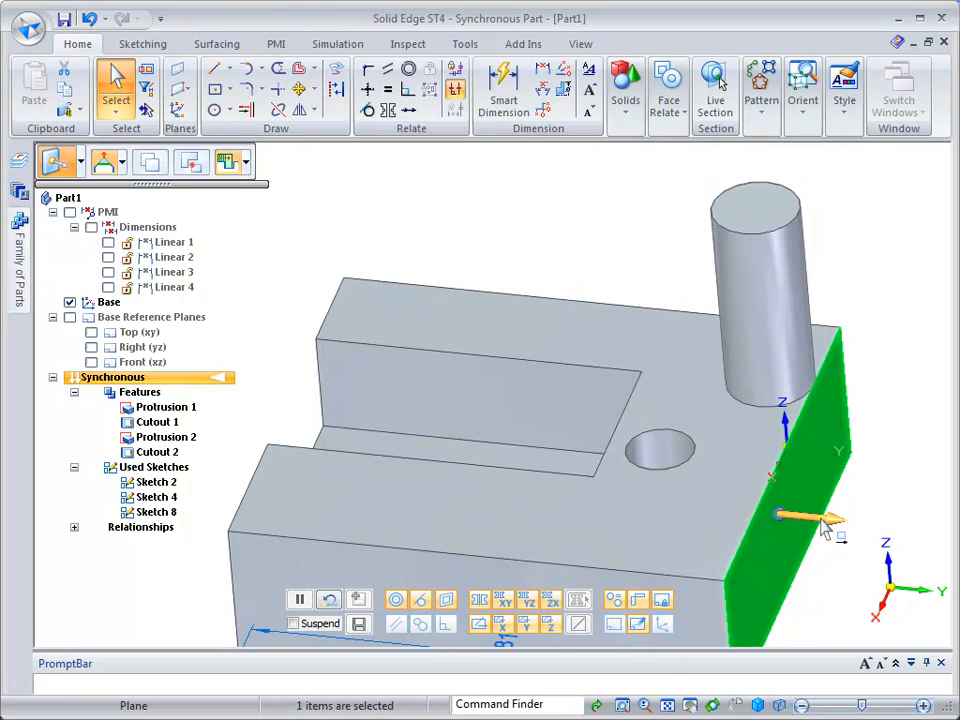
left_click(825, 524)
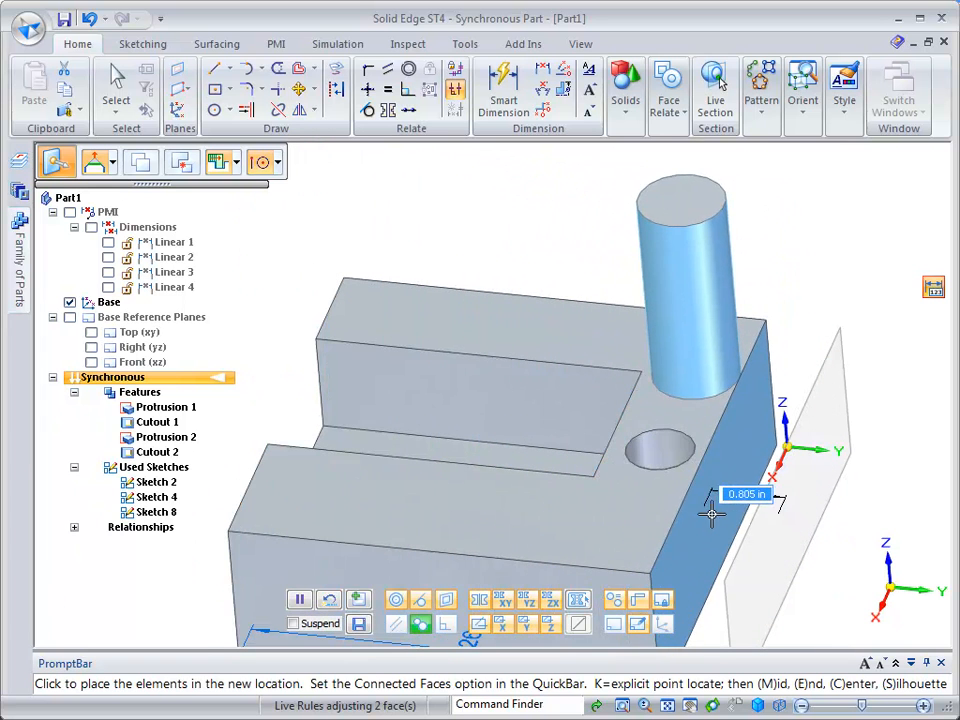
left_click(714, 518)
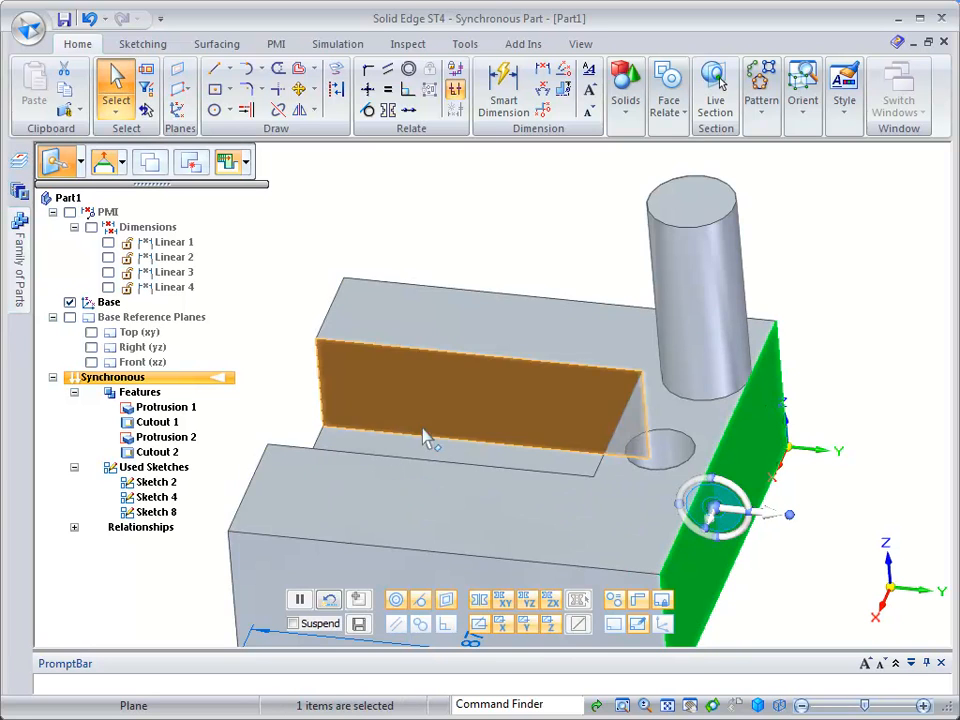
left_click(396, 236)
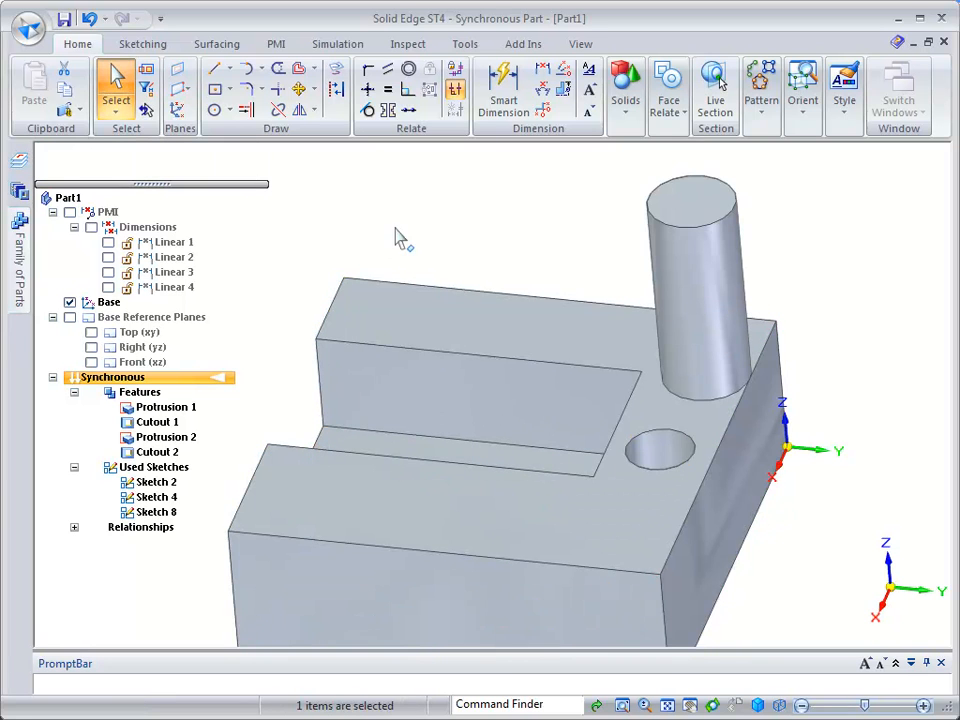
Step: Expand the Relationships collection and look through the commands available for the tangent relationship
left_click(74, 528)
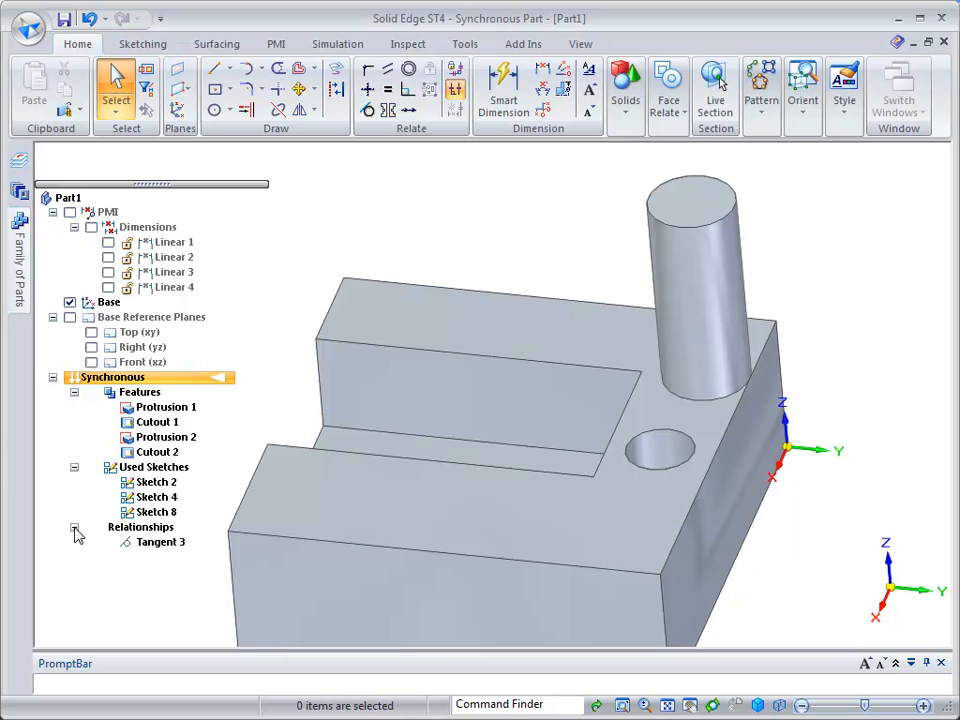
right_click(153, 553)
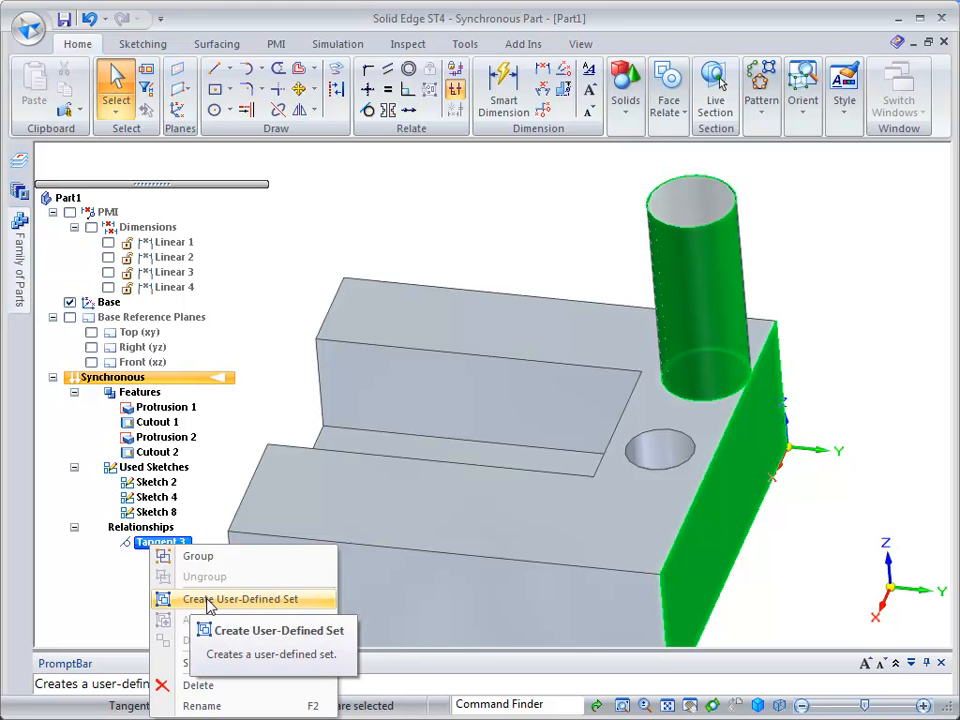
left_click(103, 606)
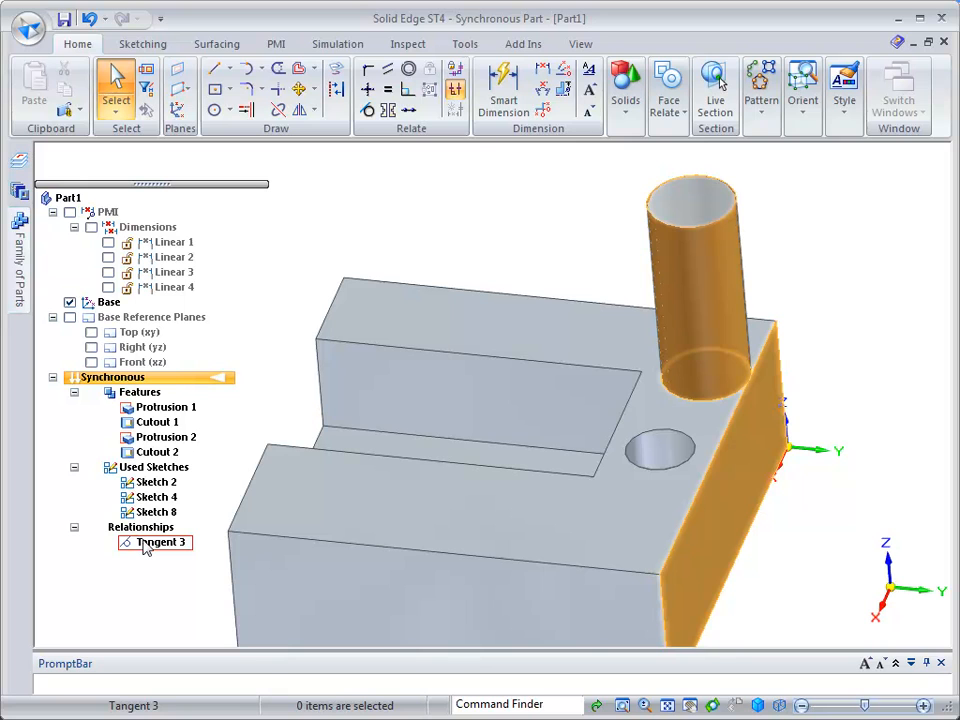